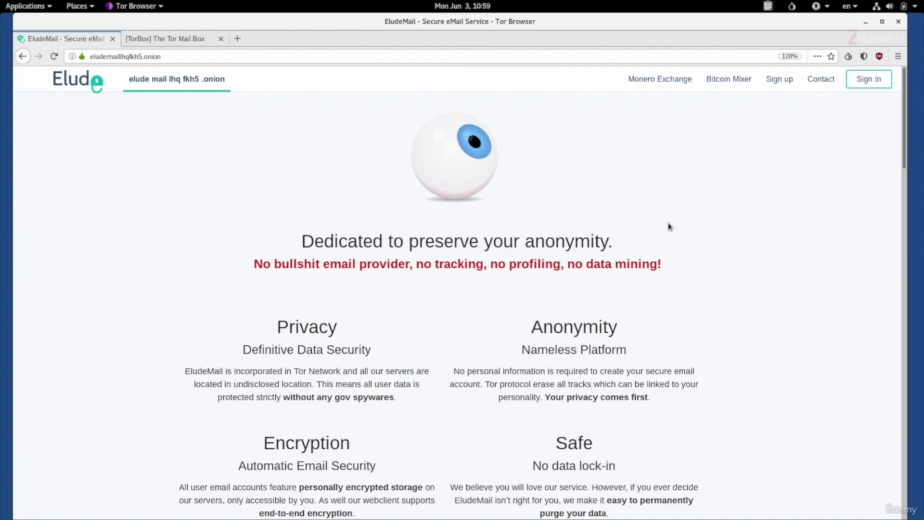
# Step: Switch Tor Browser's security level to Safest and close the preferences page
pyautogui.click(864, 56)
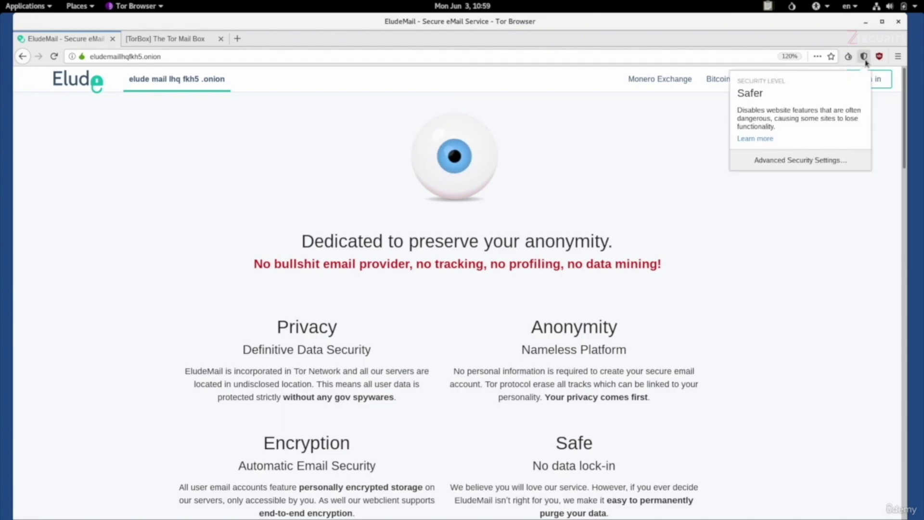
pyautogui.click(841, 159)
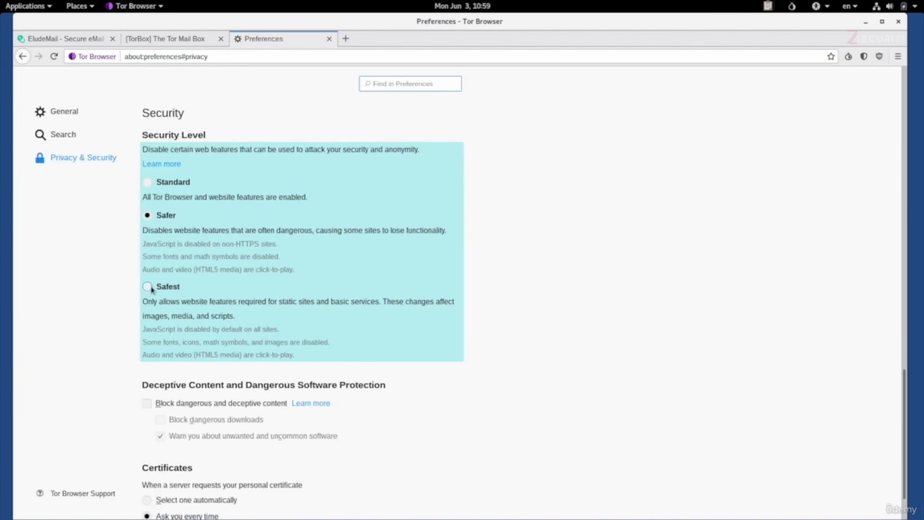
pyautogui.click(150, 288)
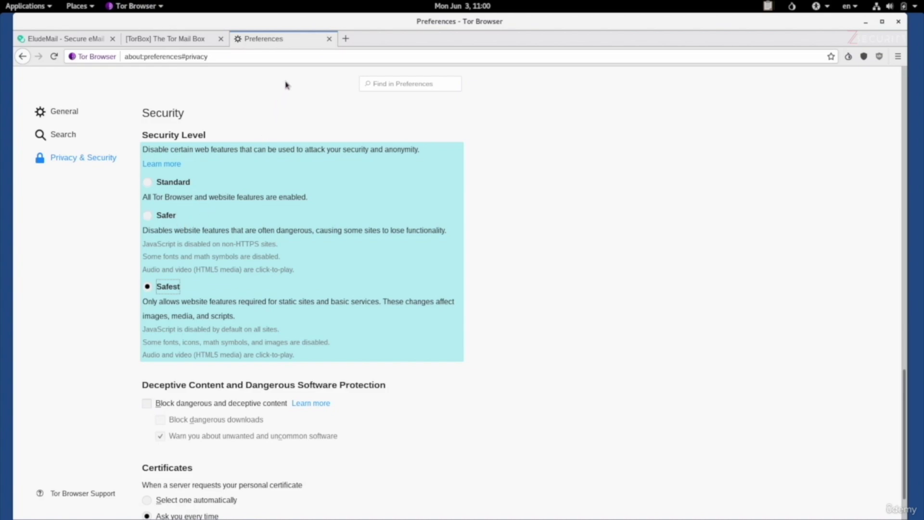
pyautogui.click(331, 42)
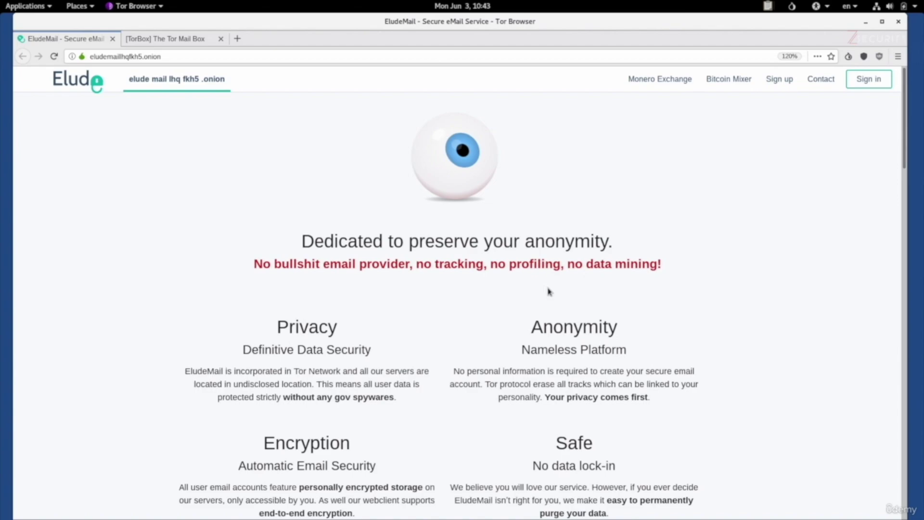
# Step: Complete the EludeMail sign-up form with a display name, username, password entered twice and captcha, then register
pyautogui.click(779, 80)
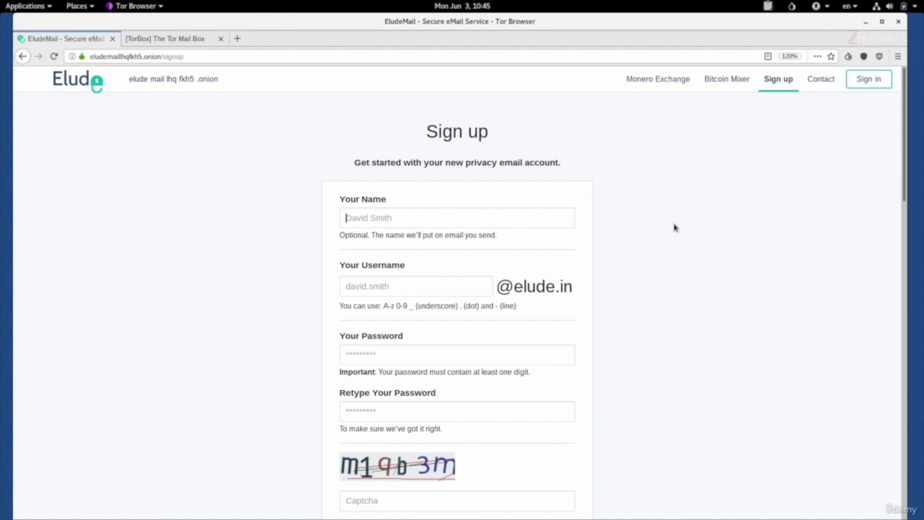
pyautogui.press('Tab')
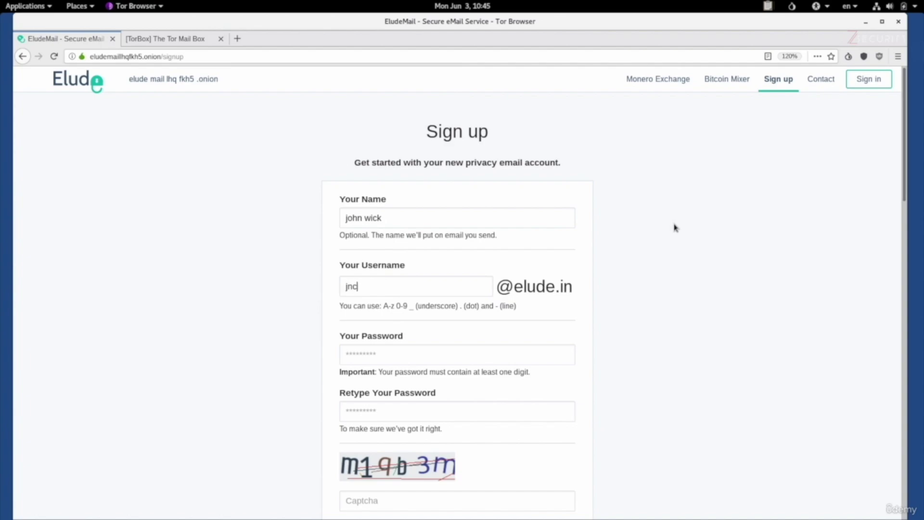
pyautogui.press('Tab')
pyautogui.press('Tab')
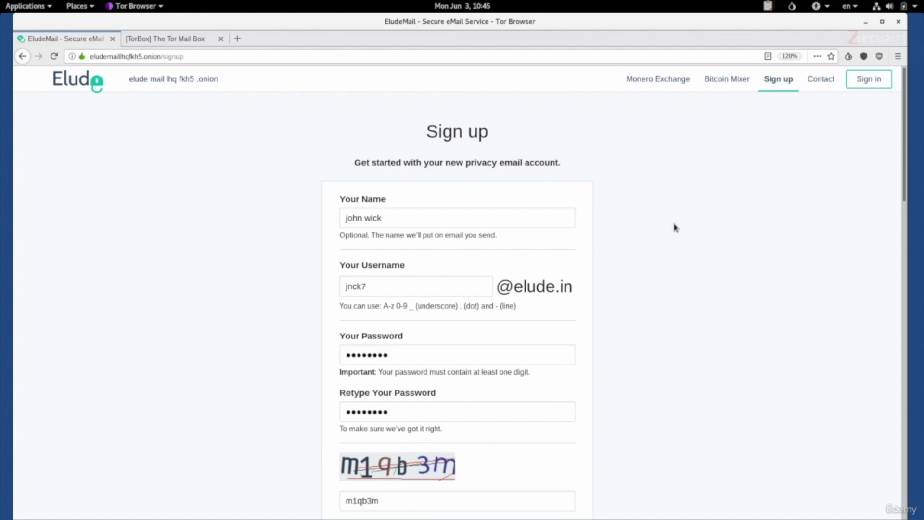
pyautogui.scroll(-4, 675, 227)
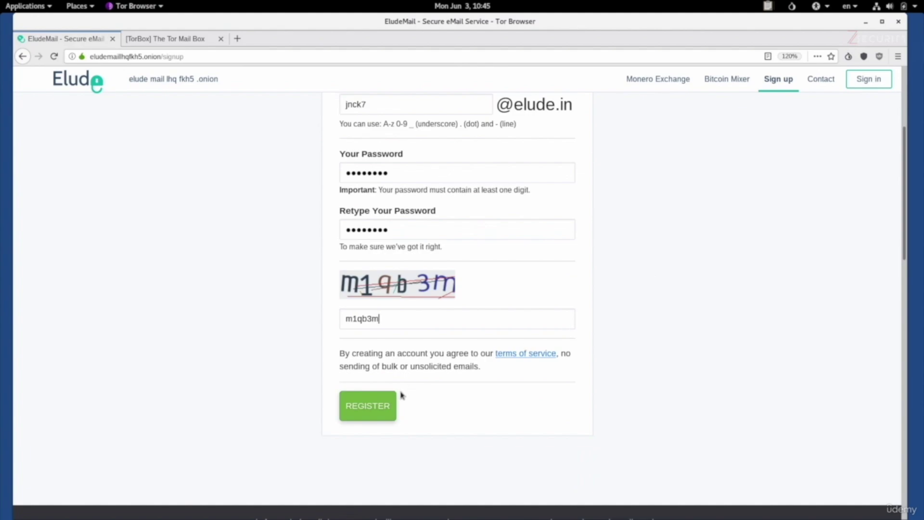
pyautogui.click(374, 405)
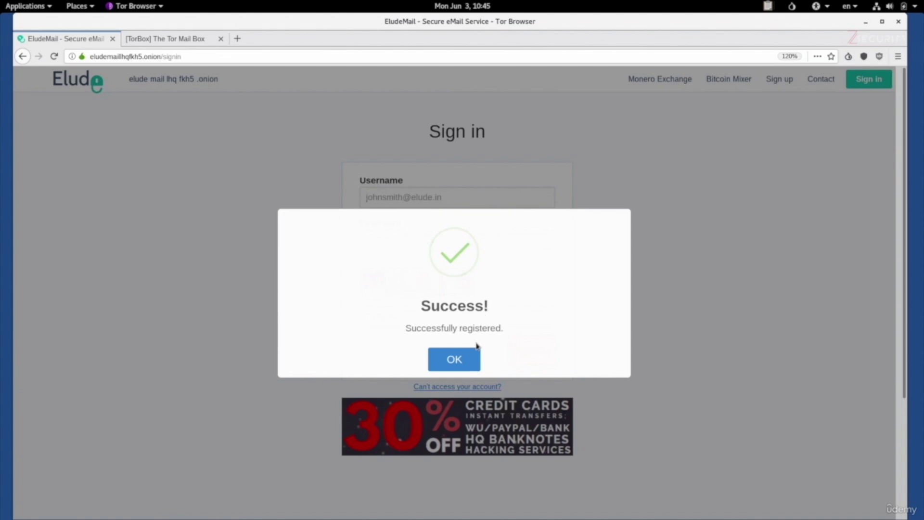
# Step: Dismiss the success message and sign in with the new username, password and captcha
pyautogui.click(471, 364)
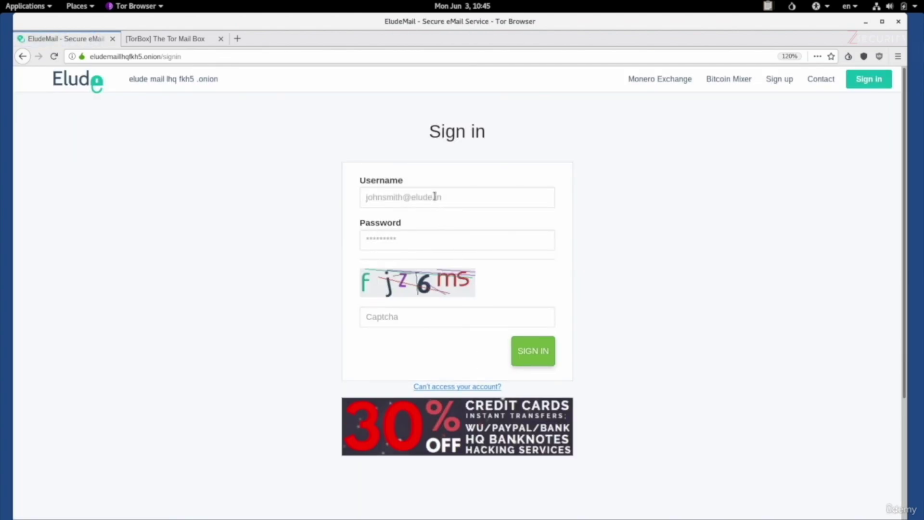
pyautogui.click(434, 196)
pyautogui.press('Tab')
pyautogui.write('•••••••••')
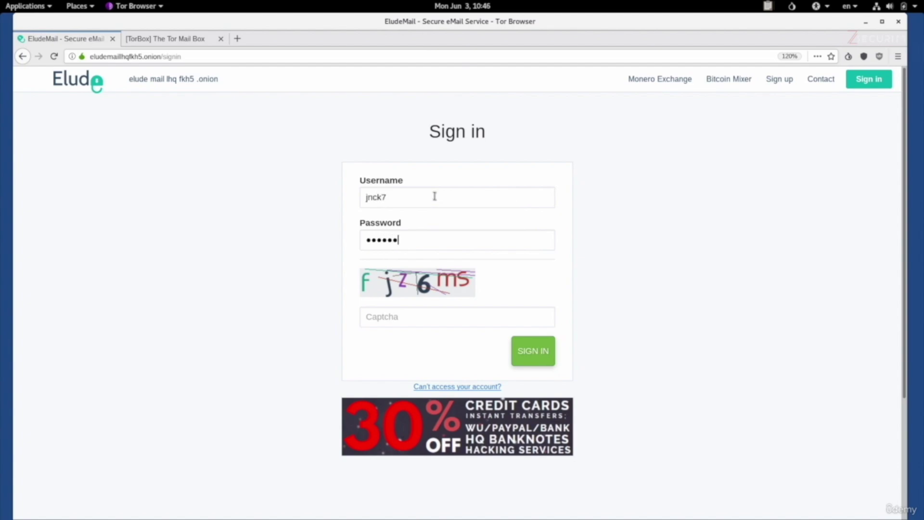
pyautogui.press('Tab')
pyautogui.write('fjz6ms')
pyautogui.press('Return')
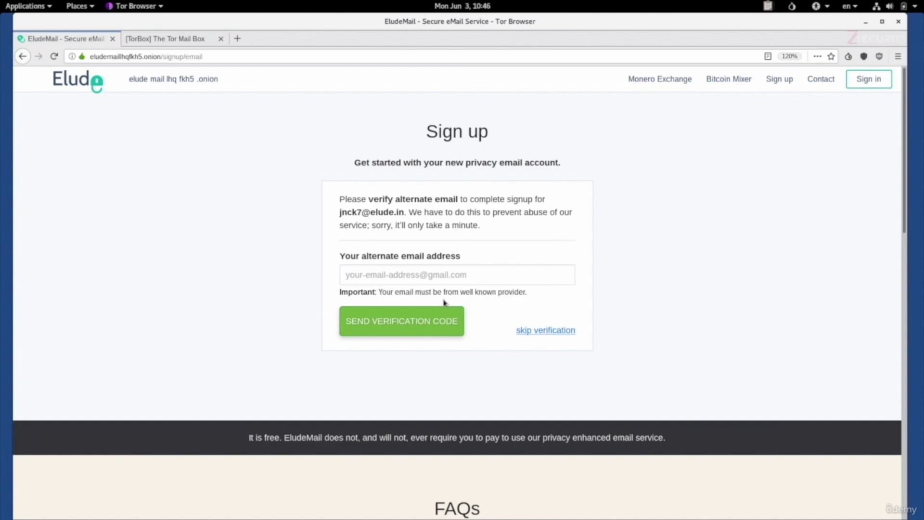
# Step: Skip alternate-email verification and enter the text-only SquirrelMail webmail inbox
pyautogui.click(534, 332)
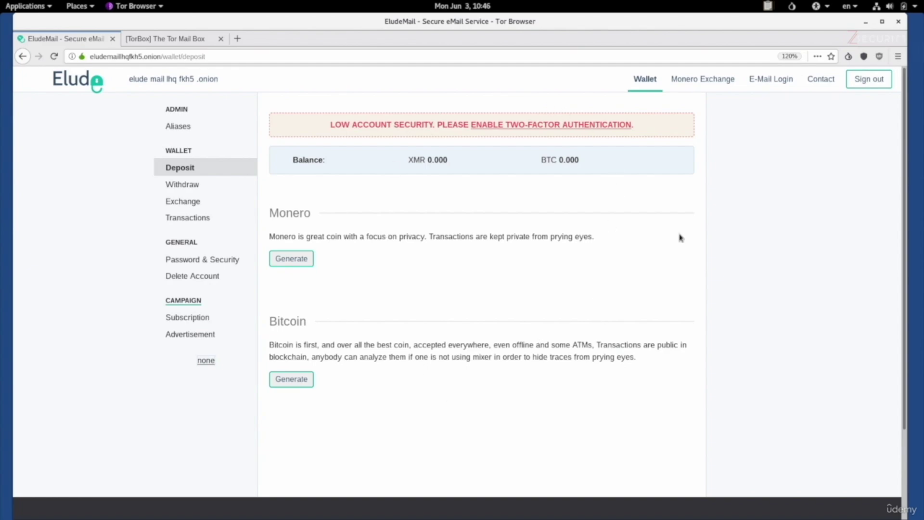
pyautogui.click(758, 78)
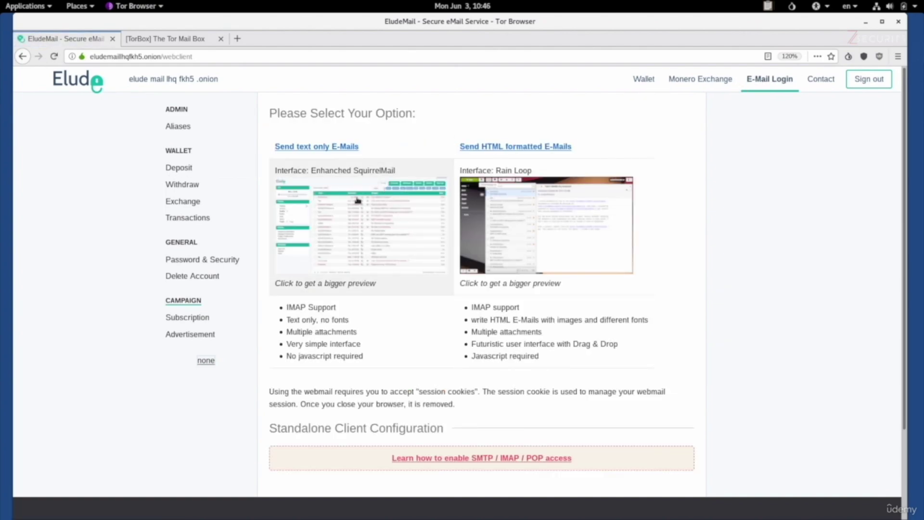
pyautogui.click(303, 147)
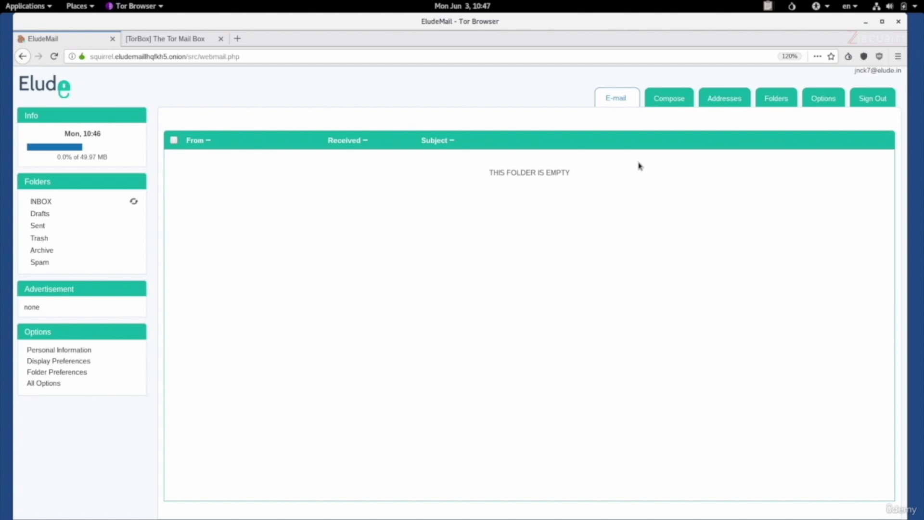
# Step: Email the Gmail address with subject 'test' and body 'this is a test to a clearnet email address'
pyautogui.click(657, 101)
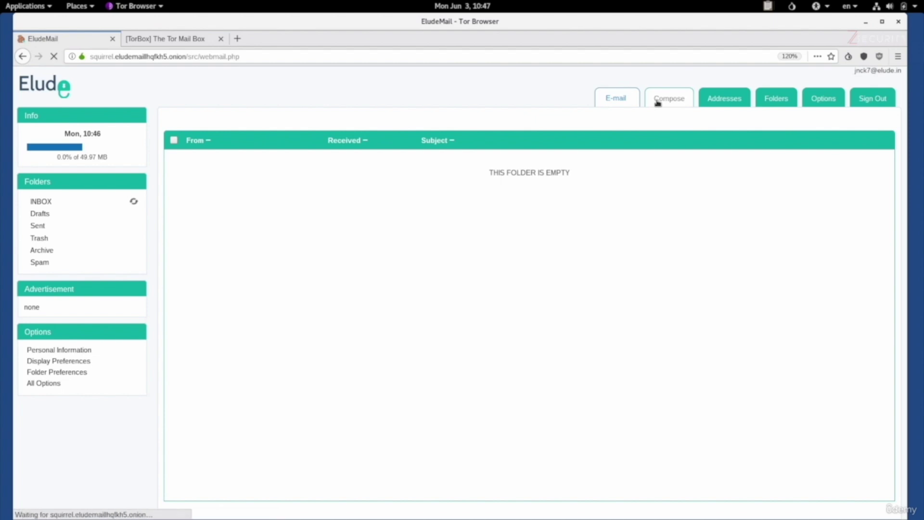
pyautogui.click(286, 150)
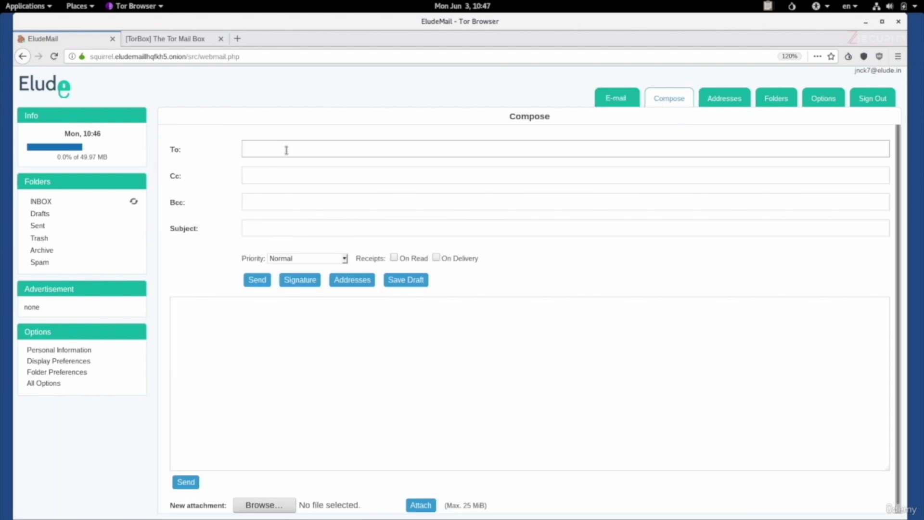
pyautogui.press('Tab')
pyautogui.press('Tab')
pyautogui.press('Tab')
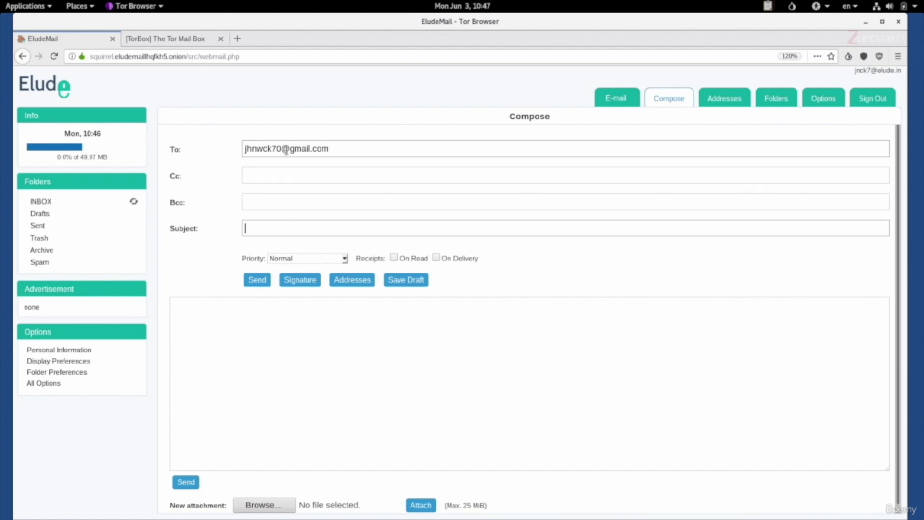
pyautogui.write('test')
pyautogui.press('Tab')
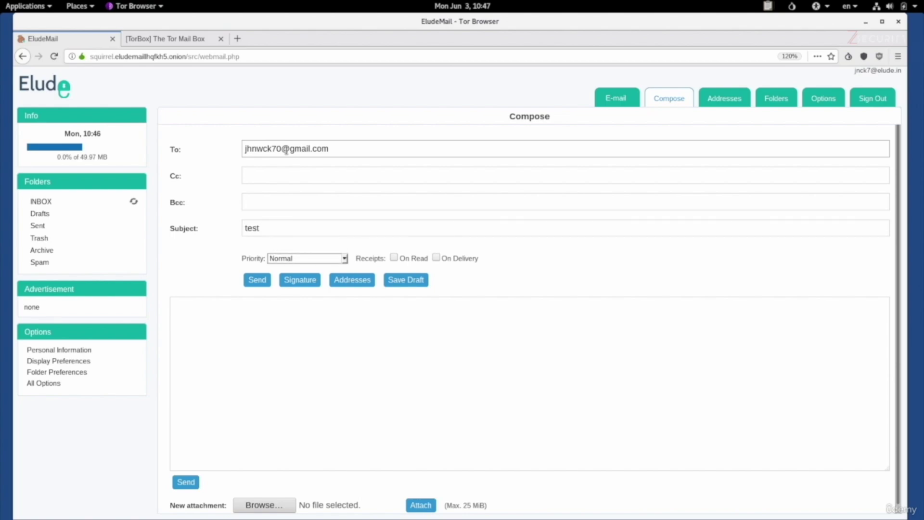
pyautogui.press('Tab')
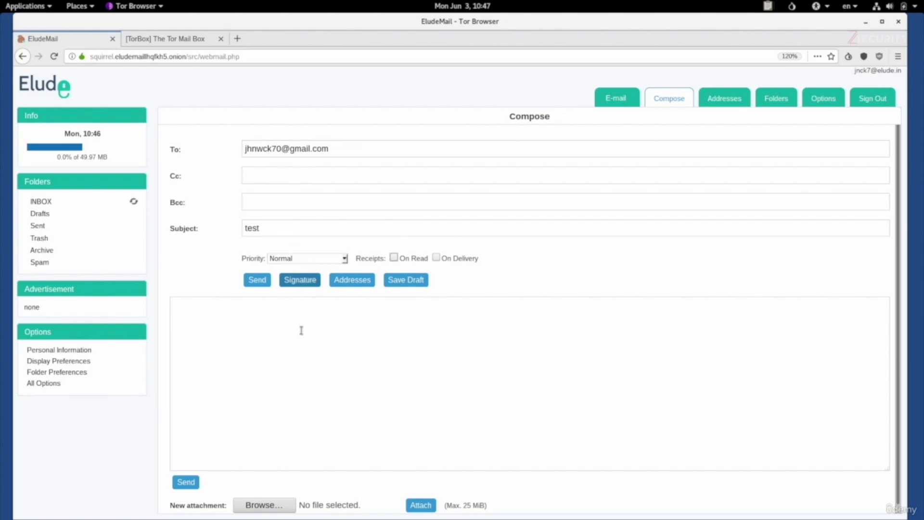
pyautogui.click(301, 340)
pyautogui.write('this is ')
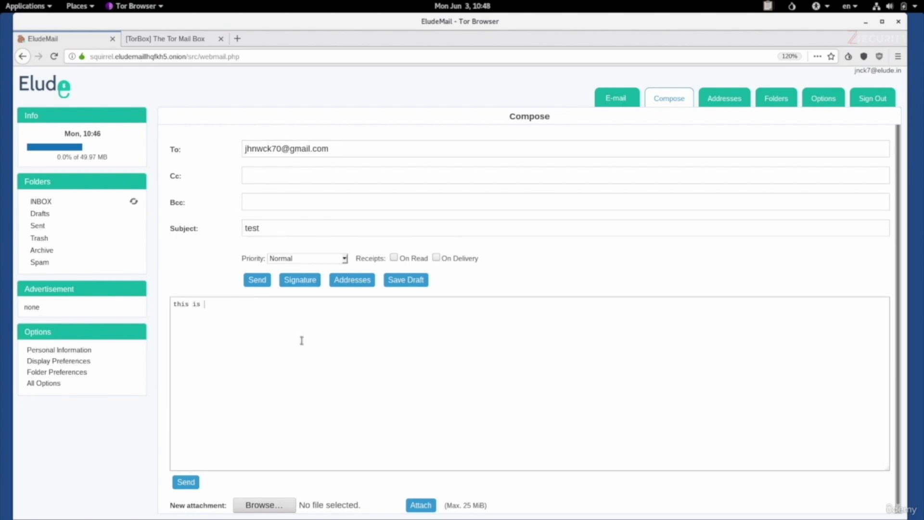
pyautogui.write('a test to a clearnet email addre')
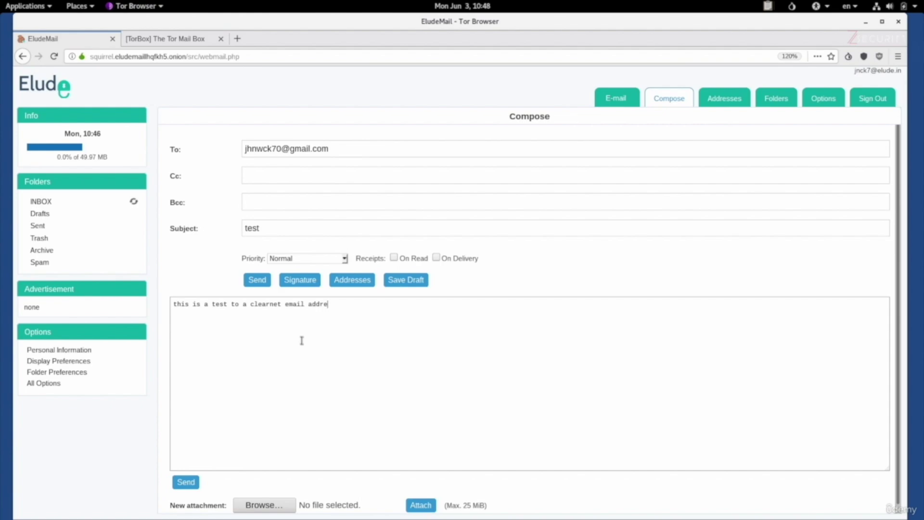
pyautogui.write('ss')
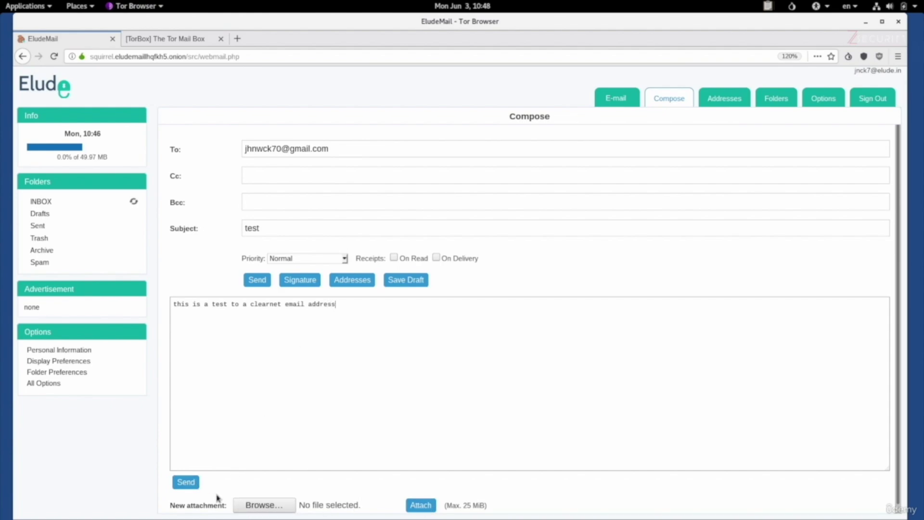
pyautogui.click(189, 482)
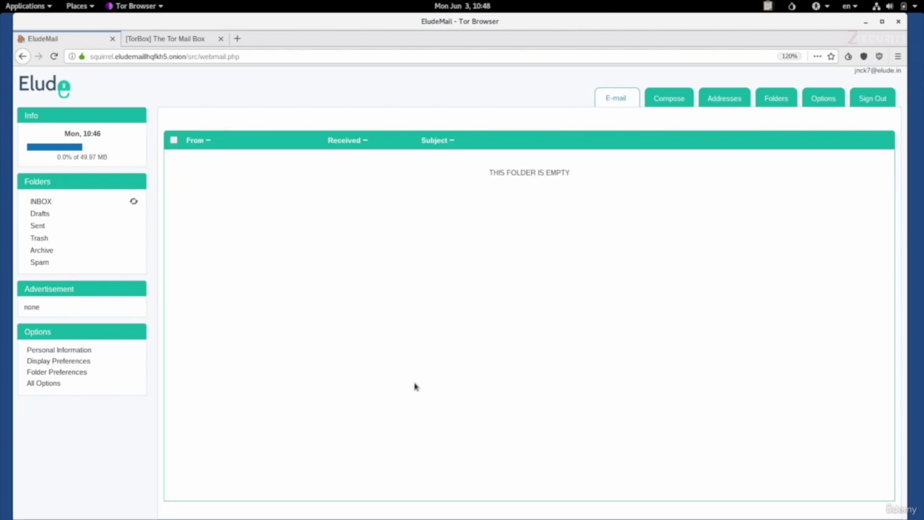
# Step: On the Gmail machine, answer the 'test' email with the 'It works!' reply, then go back to EludeMail
pyautogui.hotkey('ctrl', 'Left')
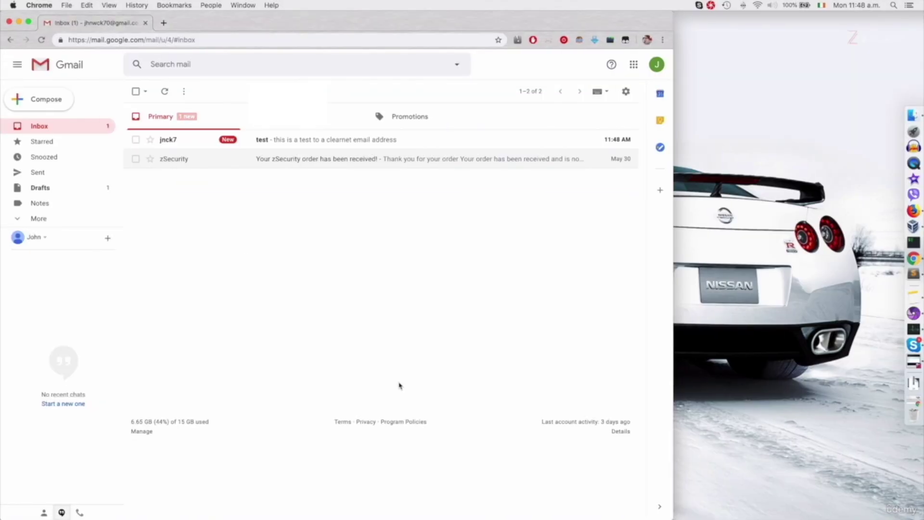
pyautogui.click(286, 147)
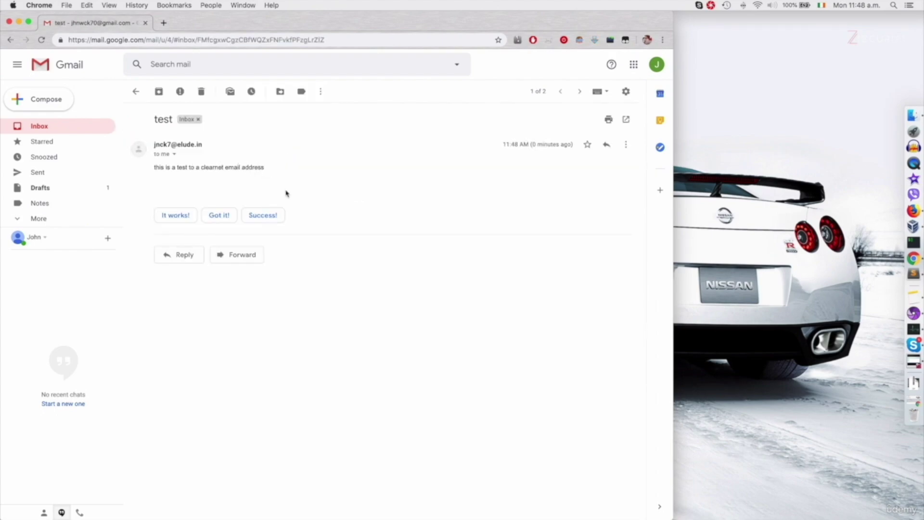
pyautogui.click(184, 215)
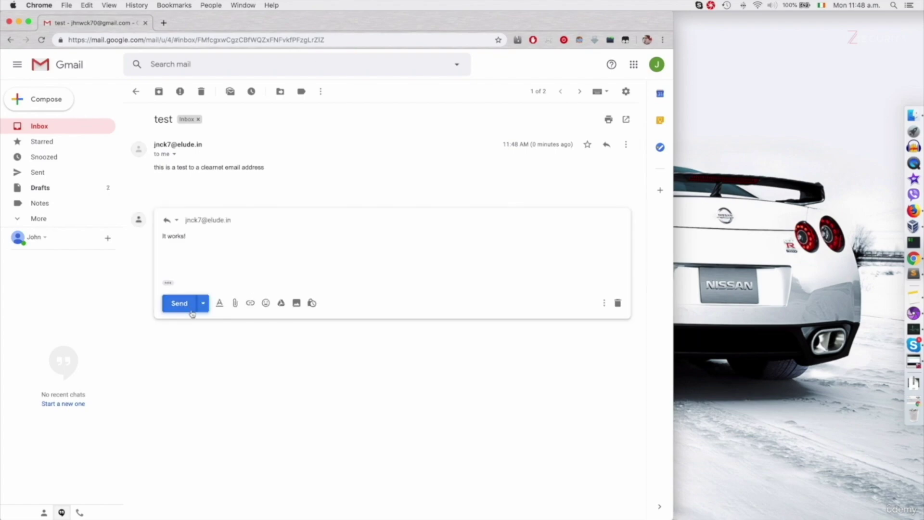
pyautogui.click(178, 303)
pyautogui.hotkey('ctrl', 'Right')
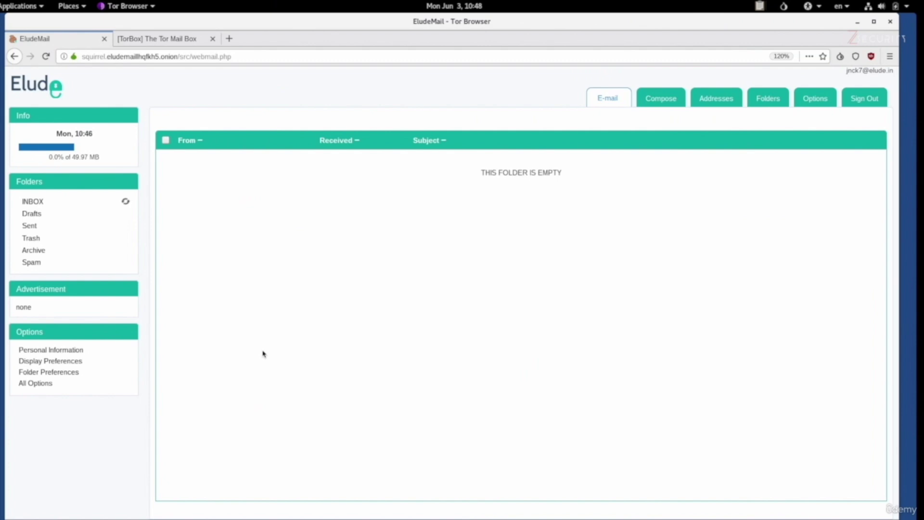
# Step: Refresh the inbox, open the 'Re: test' reply reading 'It works!', then switch to the TorBox tab
pyautogui.click(48, 205)
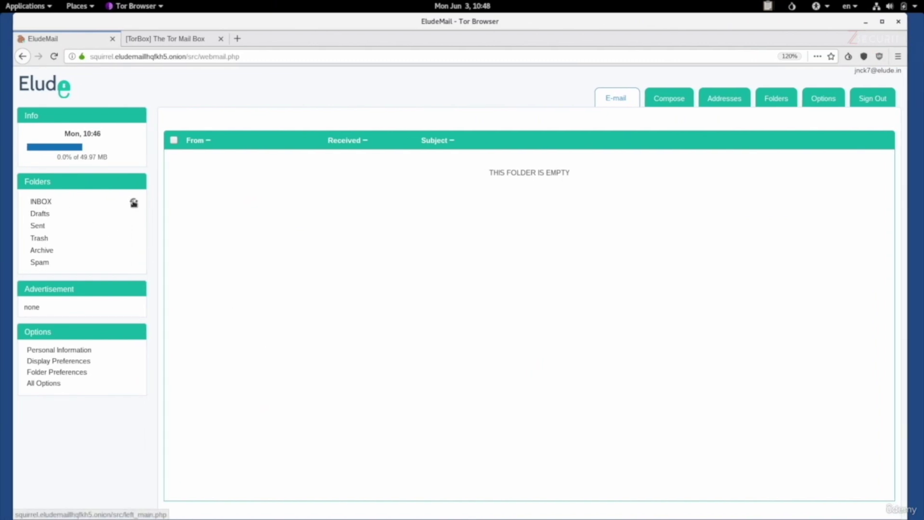
pyautogui.click(134, 201)
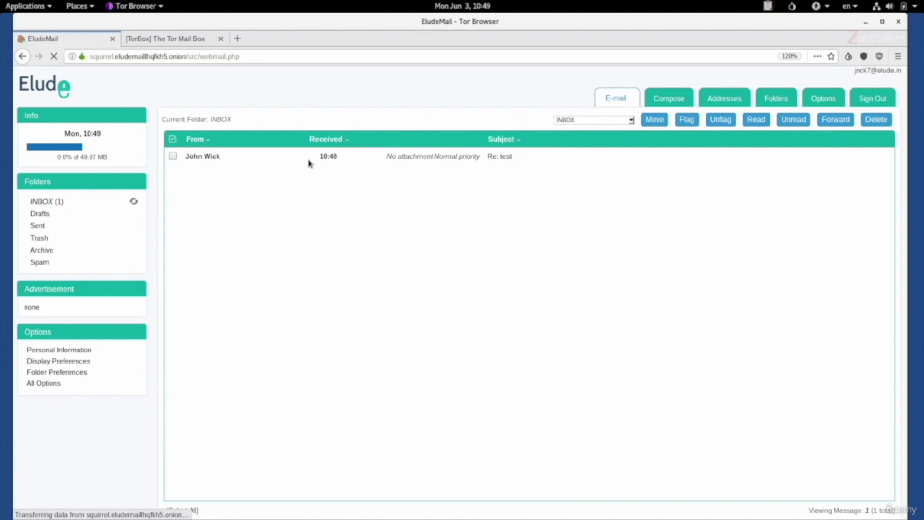
pyautogui.click(503, 157)
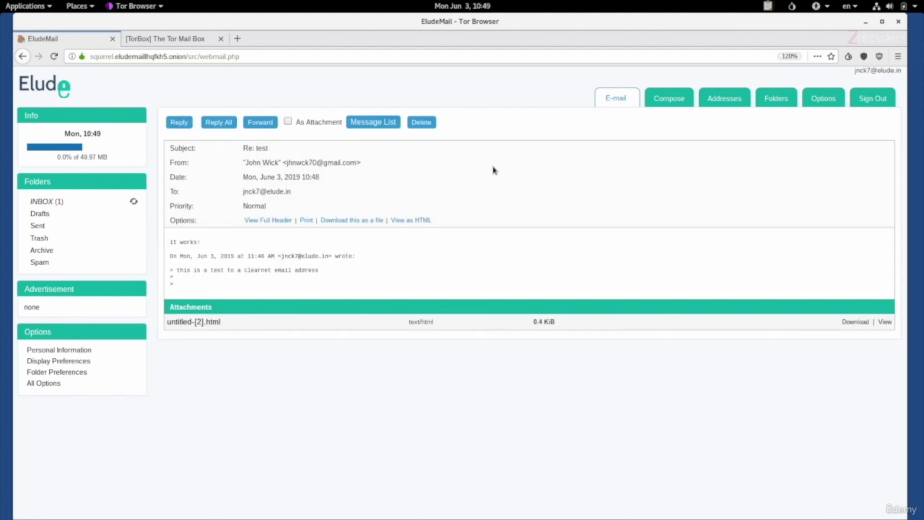
pyautogui.moveTo(165, 245); pyautogui.dragTo(222, 246)
pyautogui.hotkey('ctrl', 'Tab')
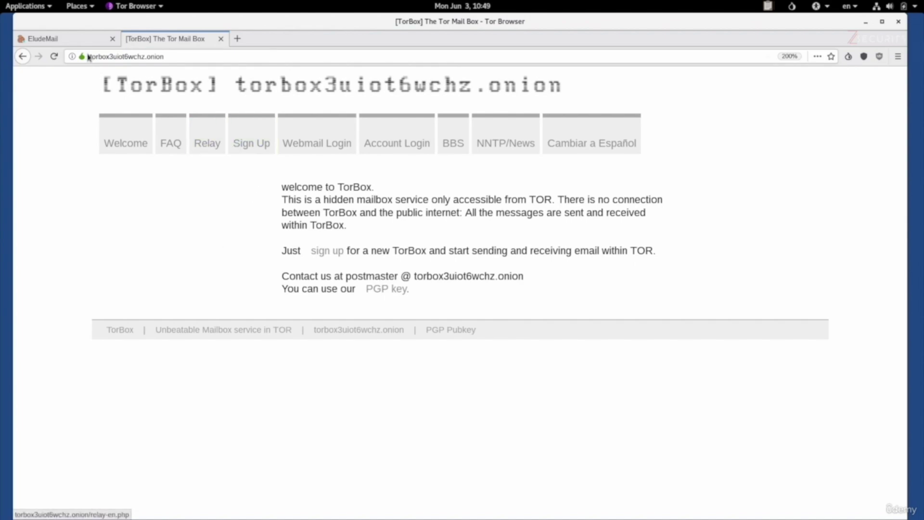
pyautogui.click(67, 38)
pyautogui.click(169, 39)
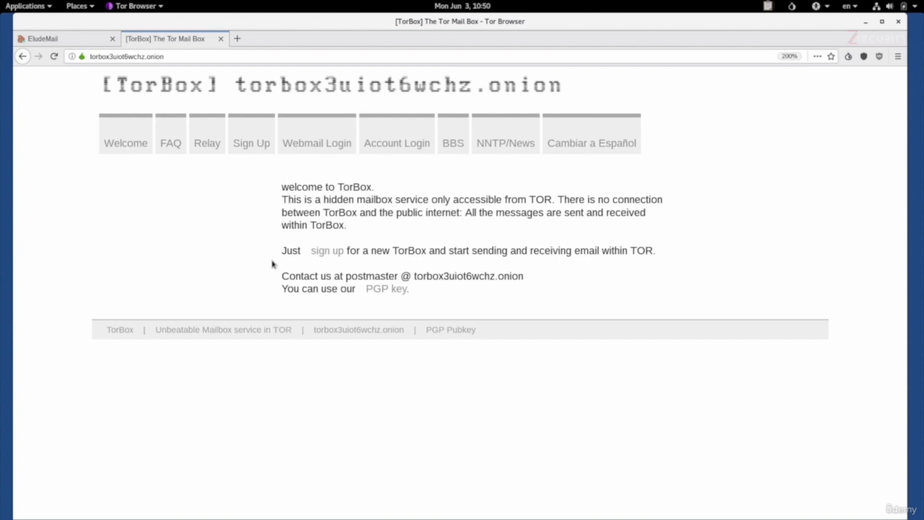
# Step: Fill TorBox's Sign Up form with a nickname, mailbox address, password and captcha, and add the mailbox
pyautogui.click(259, 148)
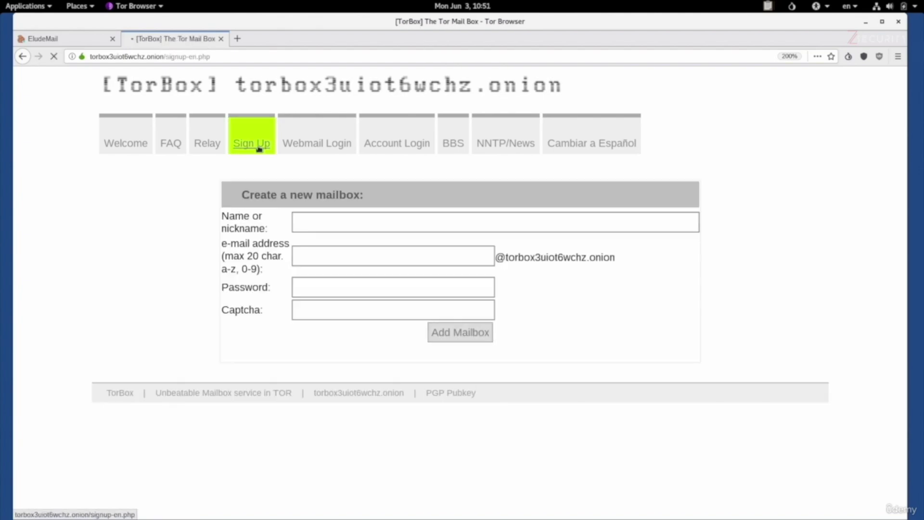
pyautogui.click(374, 227)
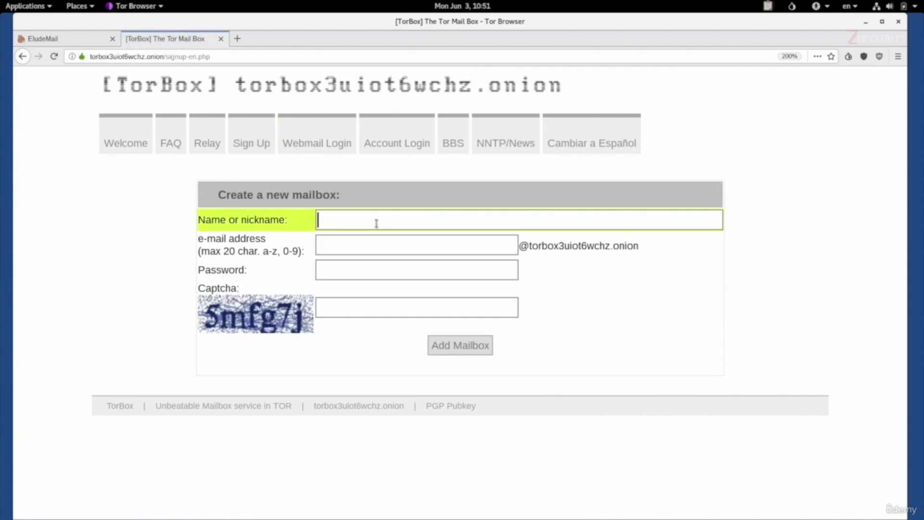
pyautogui.press('Tab')
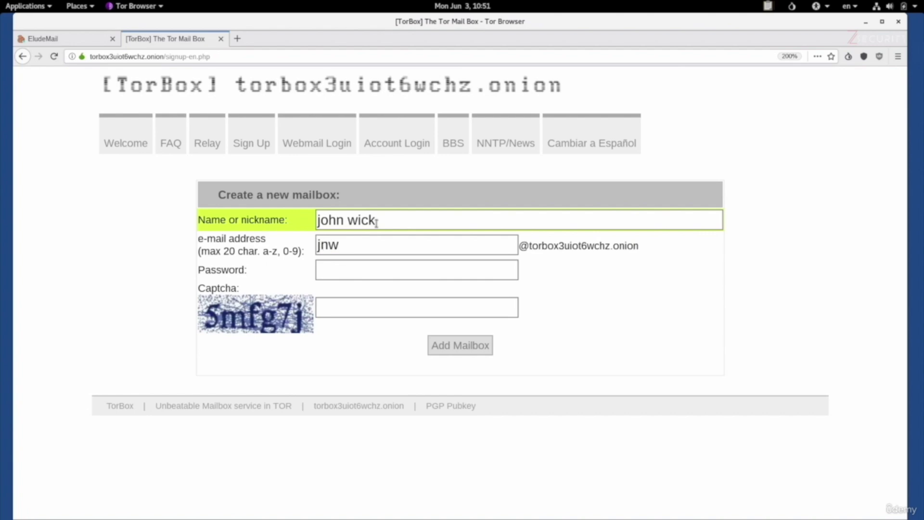
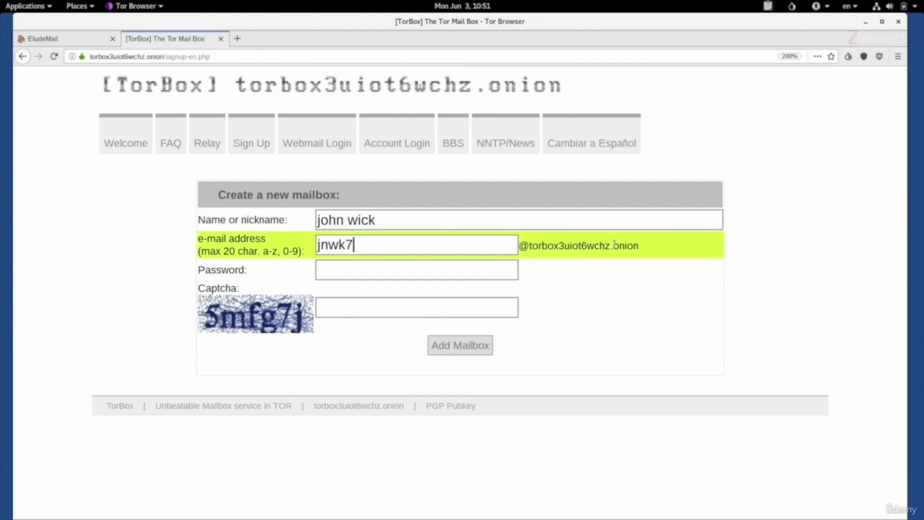
pyautogui.click(419, 271)
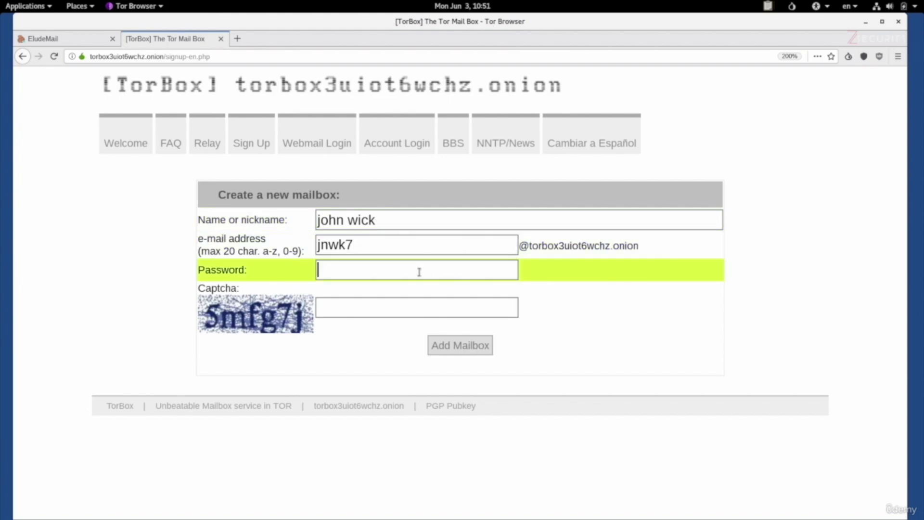
pyautogui.write('••••••')
pyautogui.press('Tab')
pyautogui.write('5mfg7j')
pyautogui.press('Return')
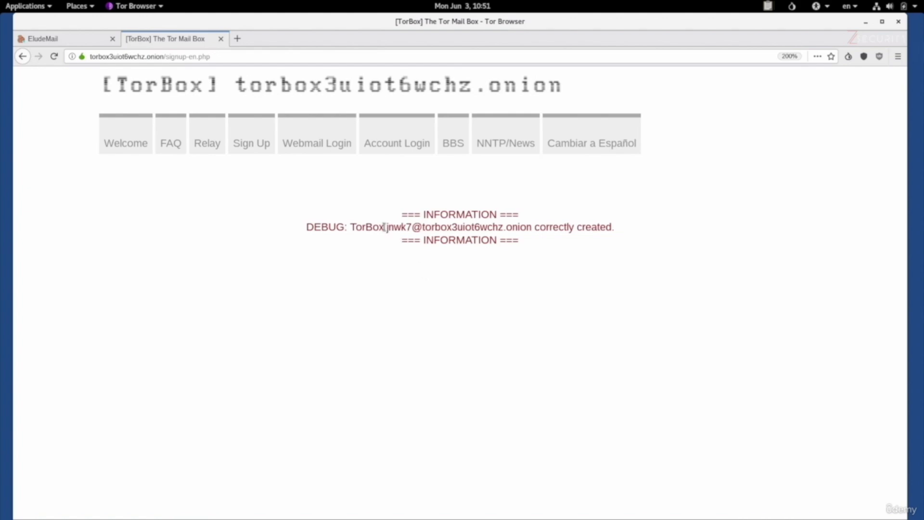
# Step: Log in to SquirrelMail webmail with the new TorBox mailbox's username and password
pyautogui.moveTo(385, 227); pyautogui.dragTo(531, 227)
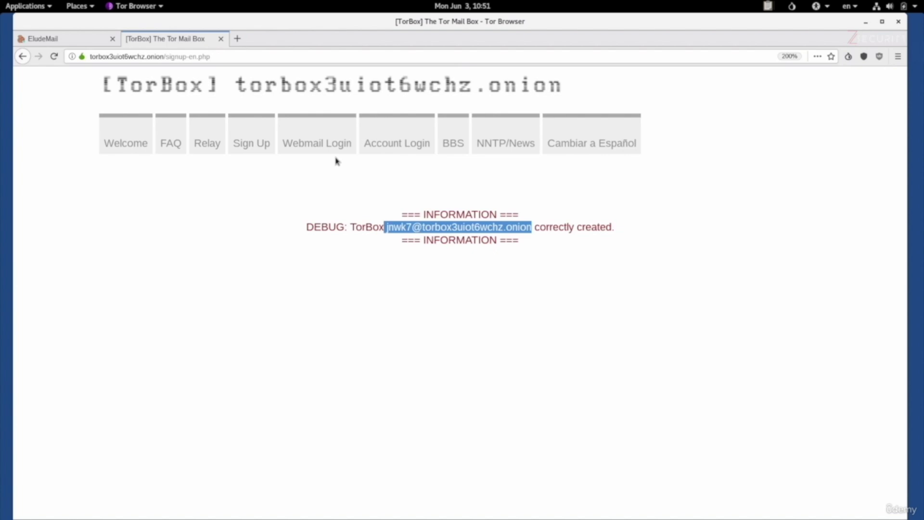
pyautogui.click(328, 144)
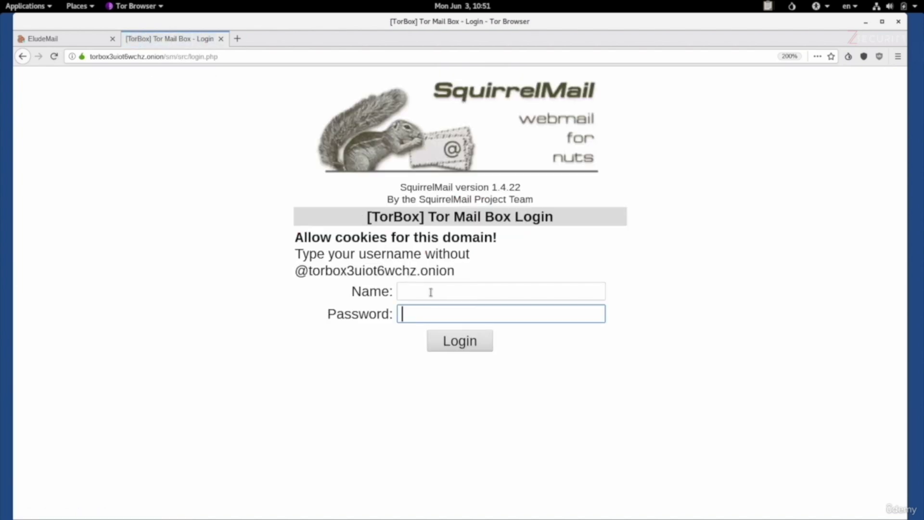
pyautogui.click(430, 292)
pyautogui.press('Tab')
pyautogui.write('****')
pyautogui.press('Return')
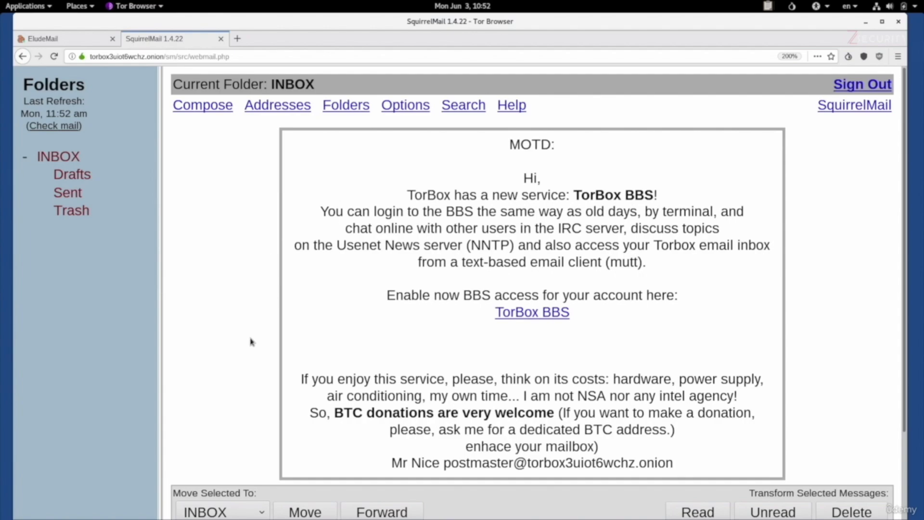
pyautogui.scroll(-3, 250, 340)
pyautogui.scroll(3, 250, 342)
# Step: Send a message with subject and body 'test' to the Gmail address, which fails as 'Relay not permitted'
pyautogui.click(211, 110)
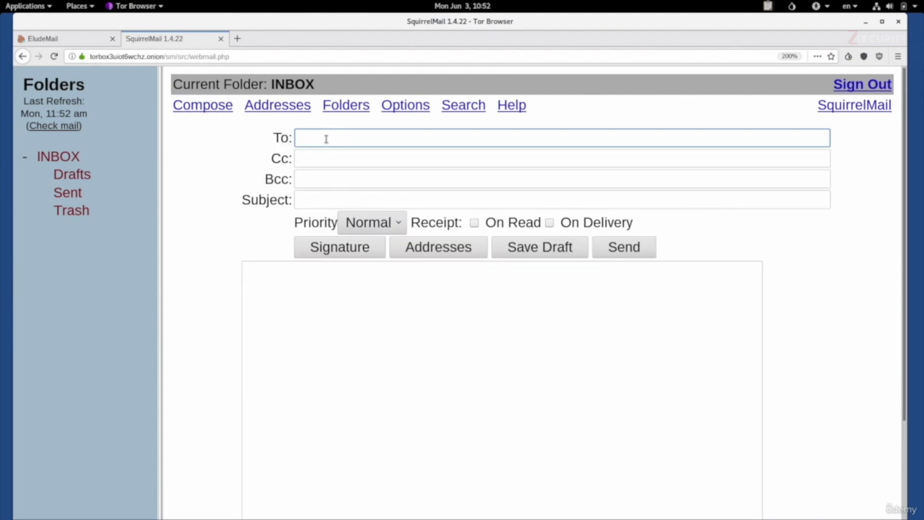
pyautogui.press('Tab')
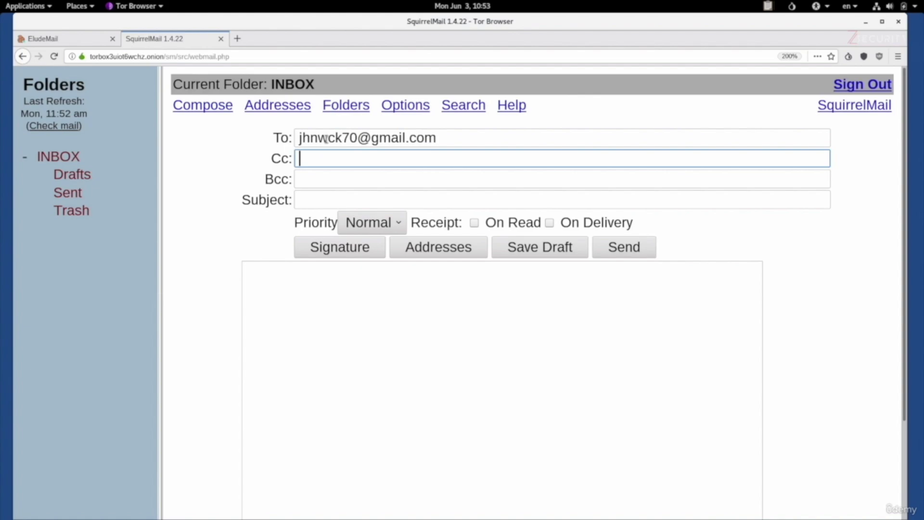
pyautogui.press('Tab')
pyautogui.press('Tab')
pyautogui.write('test')
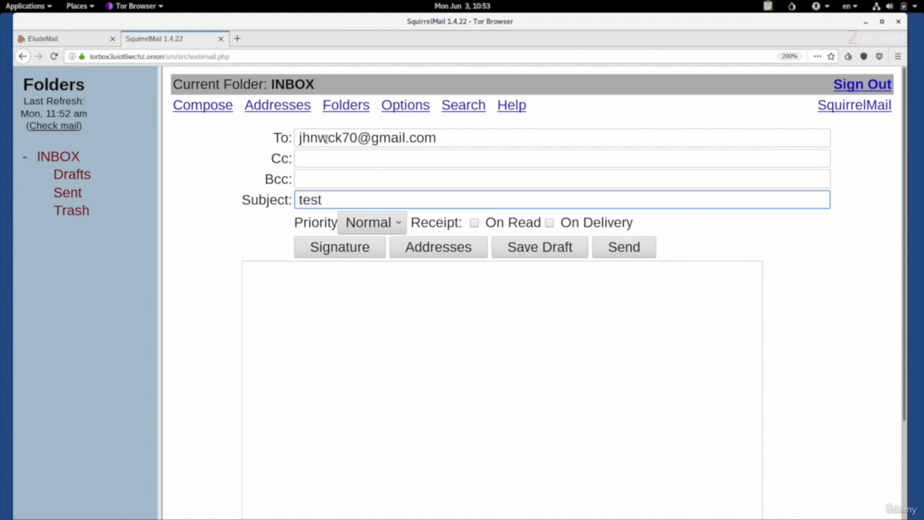
pyautogui.click(370, 292)
pyautogui.write('test')
pyautogui.scroll(-1, 368, 347)
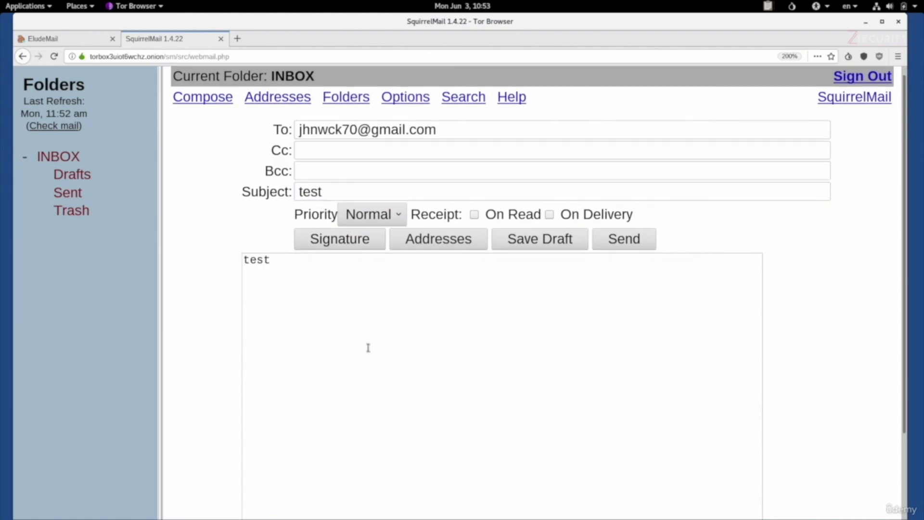
pyautogui.scroll(-3, 368, 347)
pyautogui.click(759, 448)
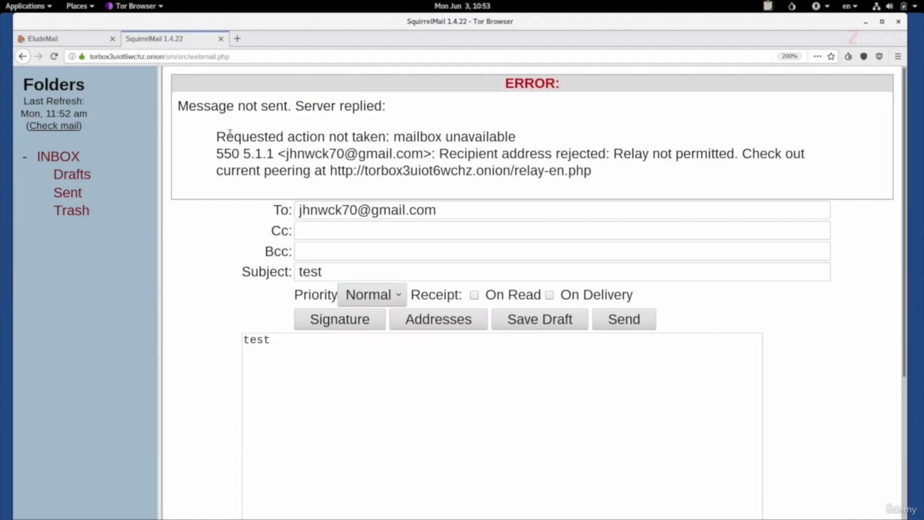
# Step: After noting the relay rejection, readdress the 'test' message to the EludeMail account and send it
pyautogui.moveTo(215, 137); pyautogui.dragTo(640, 175)
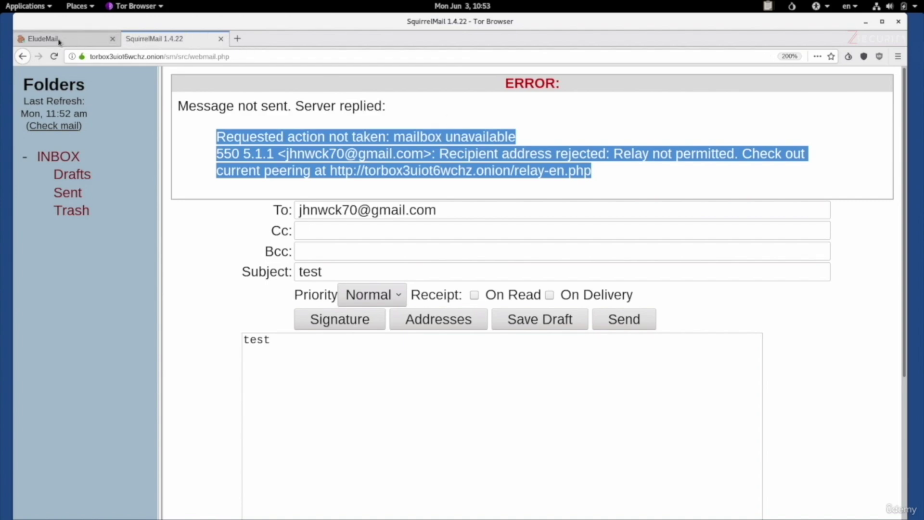
pyautogui.tripleClick(345, 209)
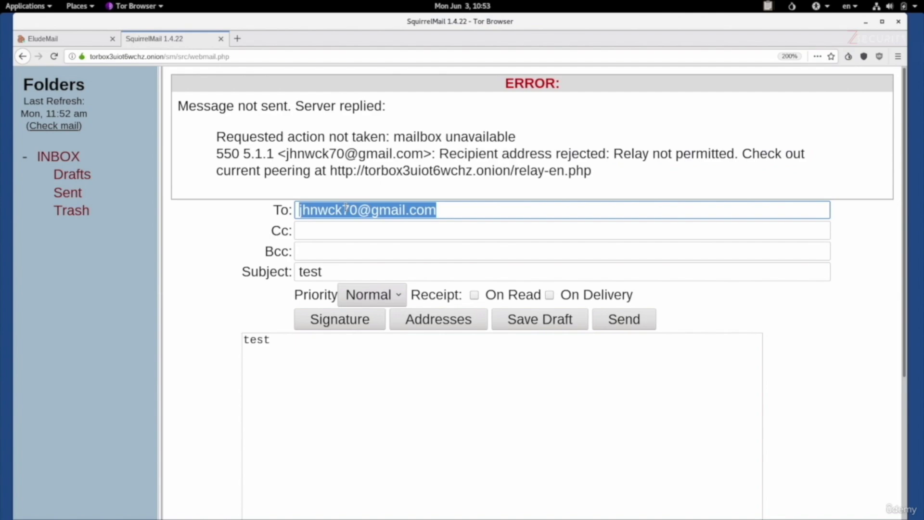
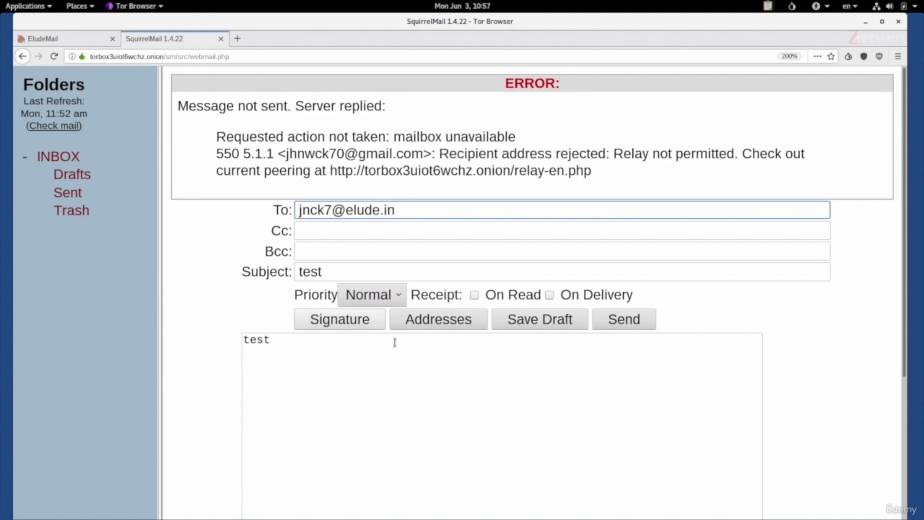
pyautogui.scroll(-3, 605, 408)
pyautogui.click(778, 448)
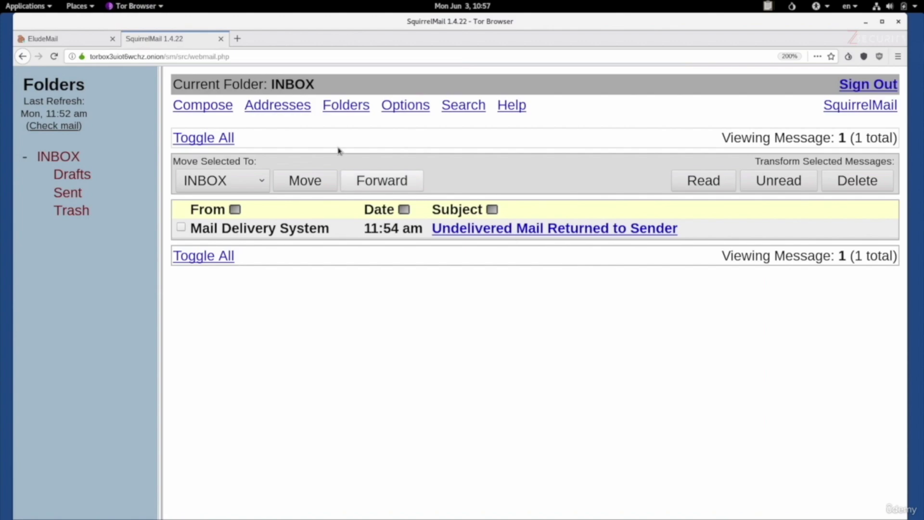
# Step: Go to the EludeMail inbox and open the 'test' message from the TorBox .onion address
pyautogui.click(38, 39)
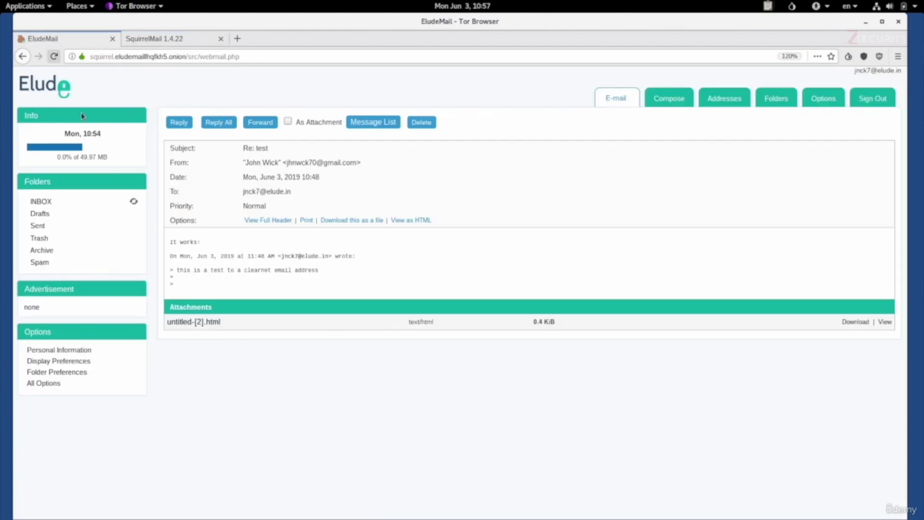
pyautogui.click(43, 202)
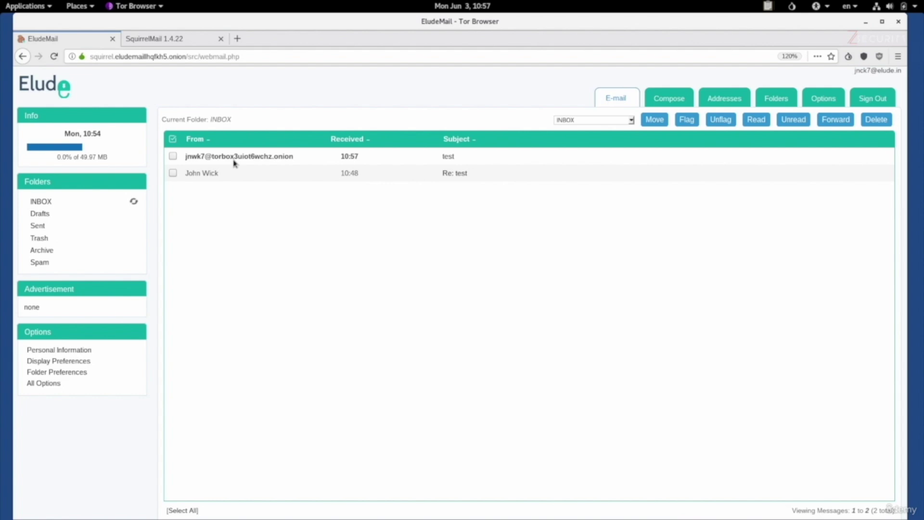
pyautogui.click(446, 157)
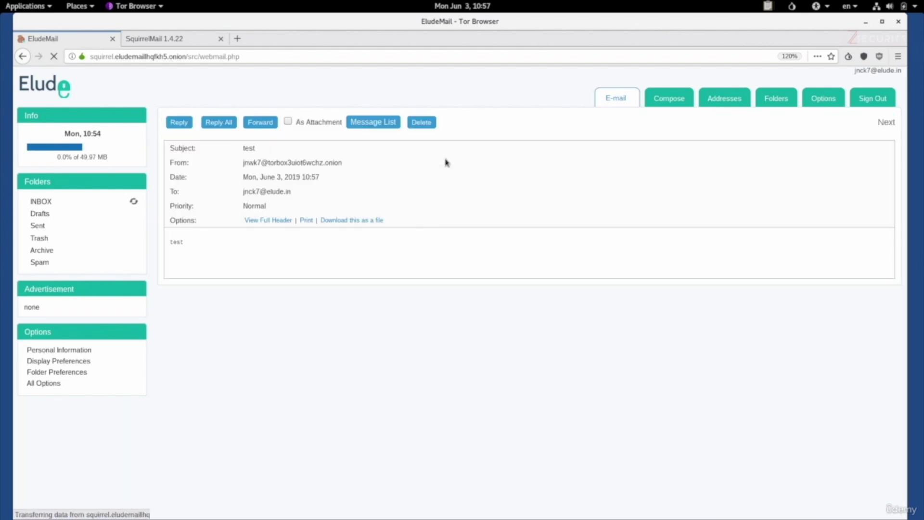